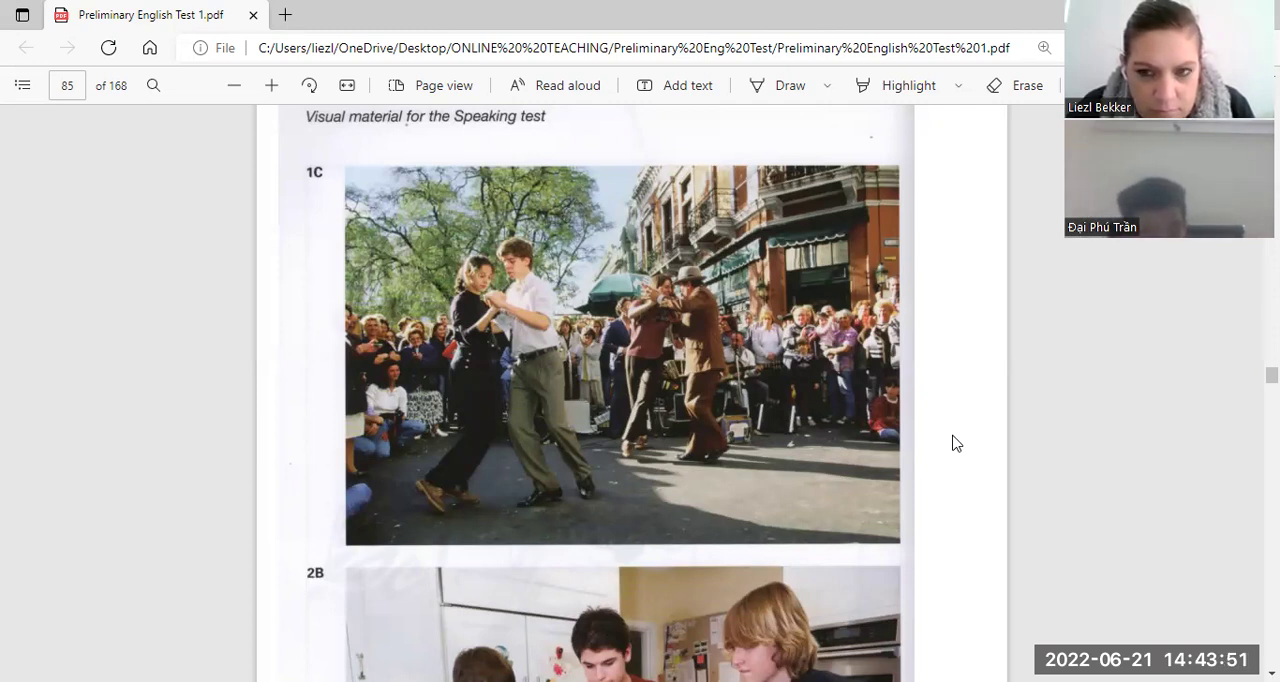
pyautogui.scroll(-5, 956, 443)
pyautogui.scroll(-5, 956, 443)
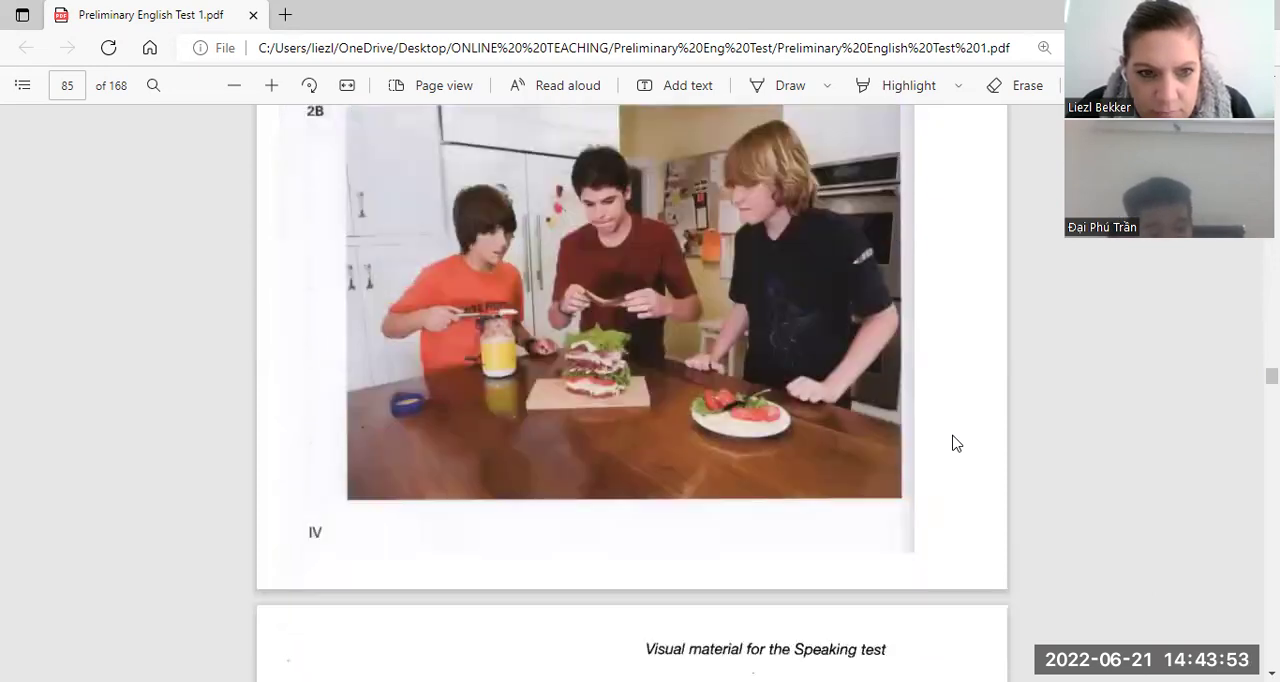
pyautogui.scroll(-3, 956, 443)
pyautogui.scroll(-1, 956, 443)
pyautogui.scroll(3, 956, 443)
pyautogui.scroll(5, 956, 443)
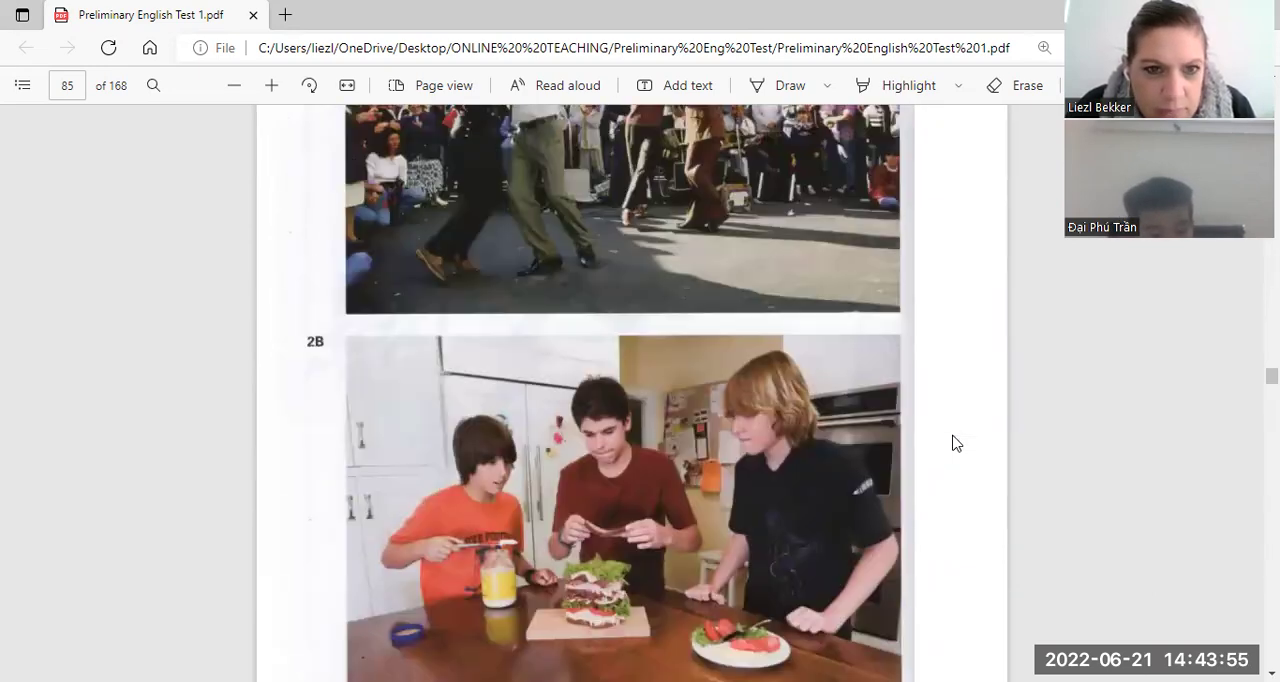
pyautogui.scroll(4, 956, 443)
pyautogui.scroll(4, 956, 443)
pyautogui.scroll(4, 956, 443)
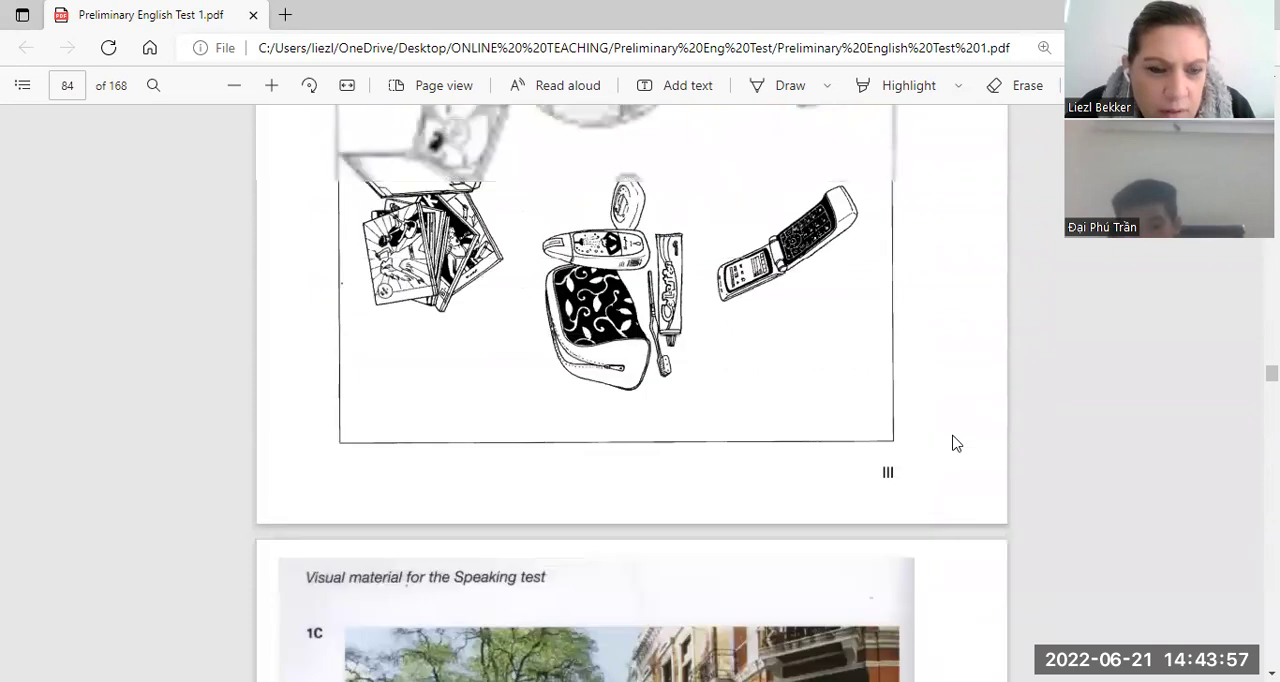
pyautogui.scroll(4, 956, 443)
pyautogui.scroll(4, 956, 443)
pyautogui.scroll(2, 956, 443)
pyautogui.scroll(-2, 956, 443)
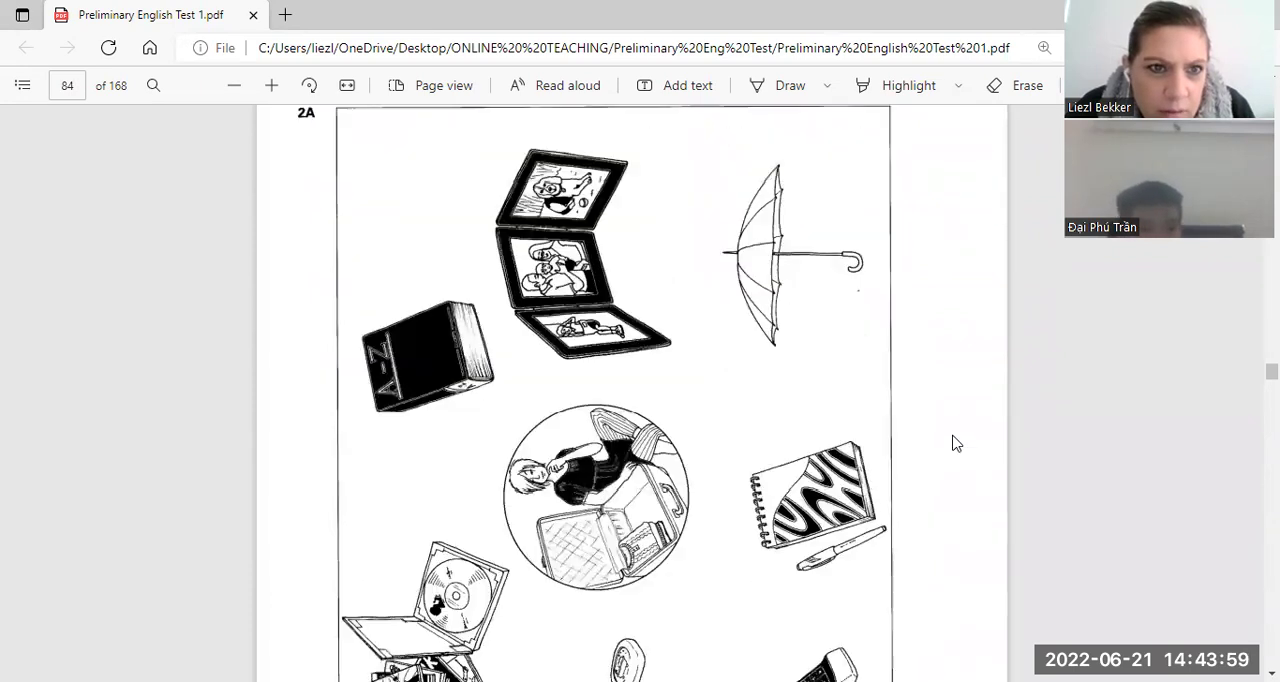
pyautogui.click(309, 85)
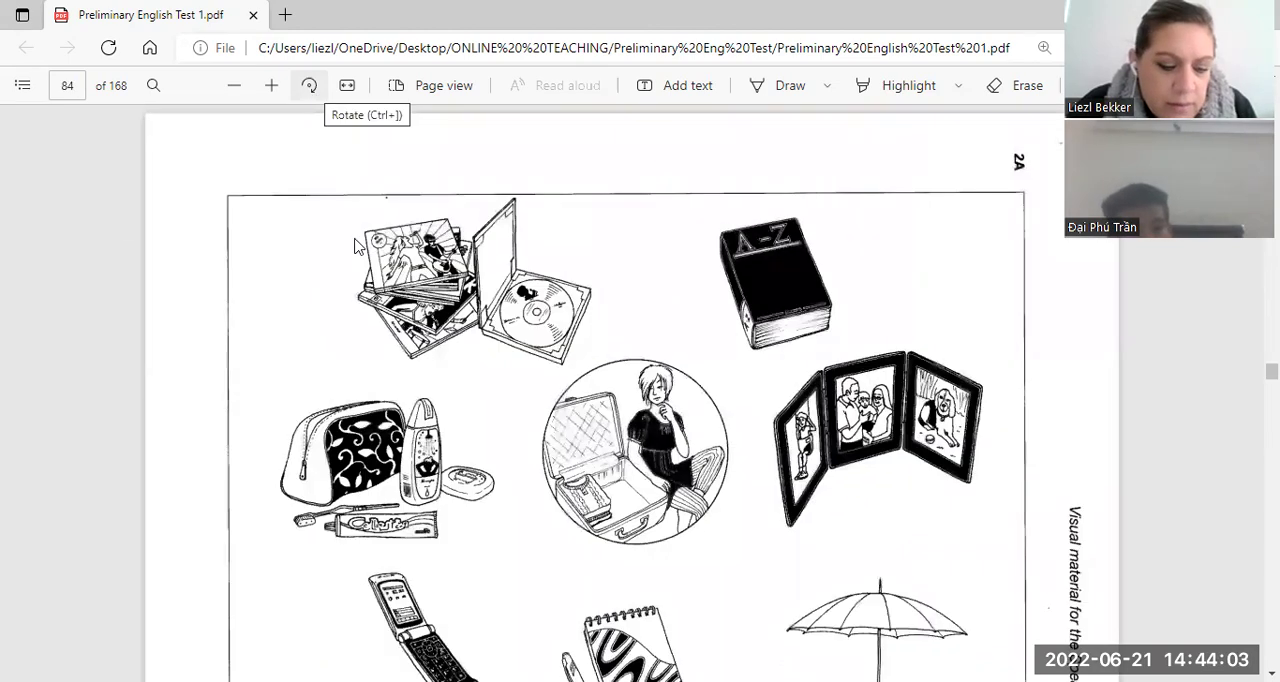
pyautogui.scroll(-2, 126, 225)
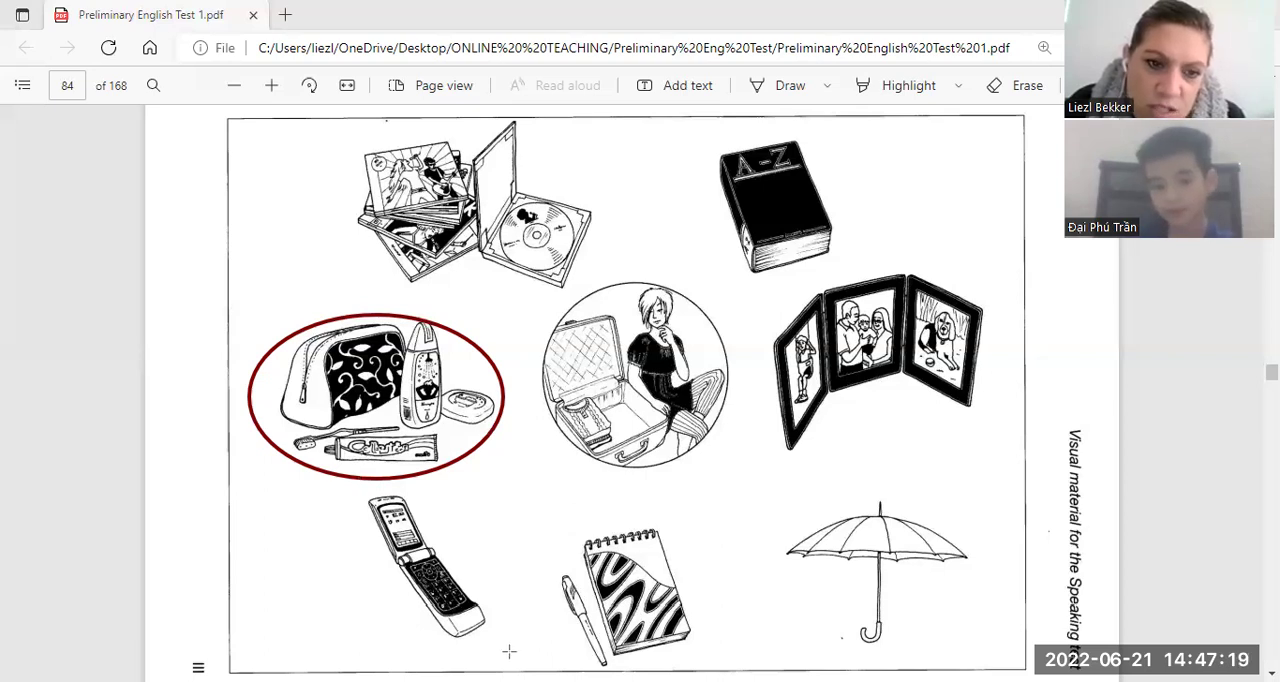
# - Restore the red circle around the flip phone and circle the umbrella in red
pyautogui.hotkey('ctrl', 'y')
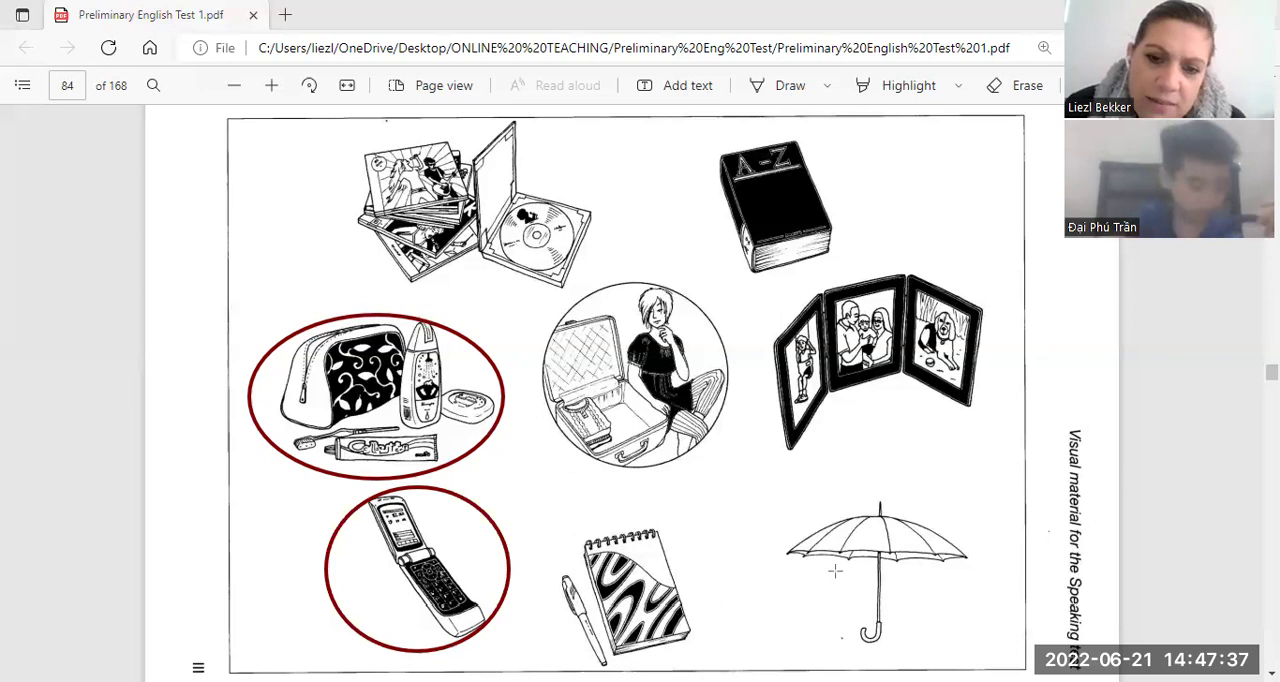
pyautogui.moveTo(758, 497); pyautogui.dragTo(780, 492)
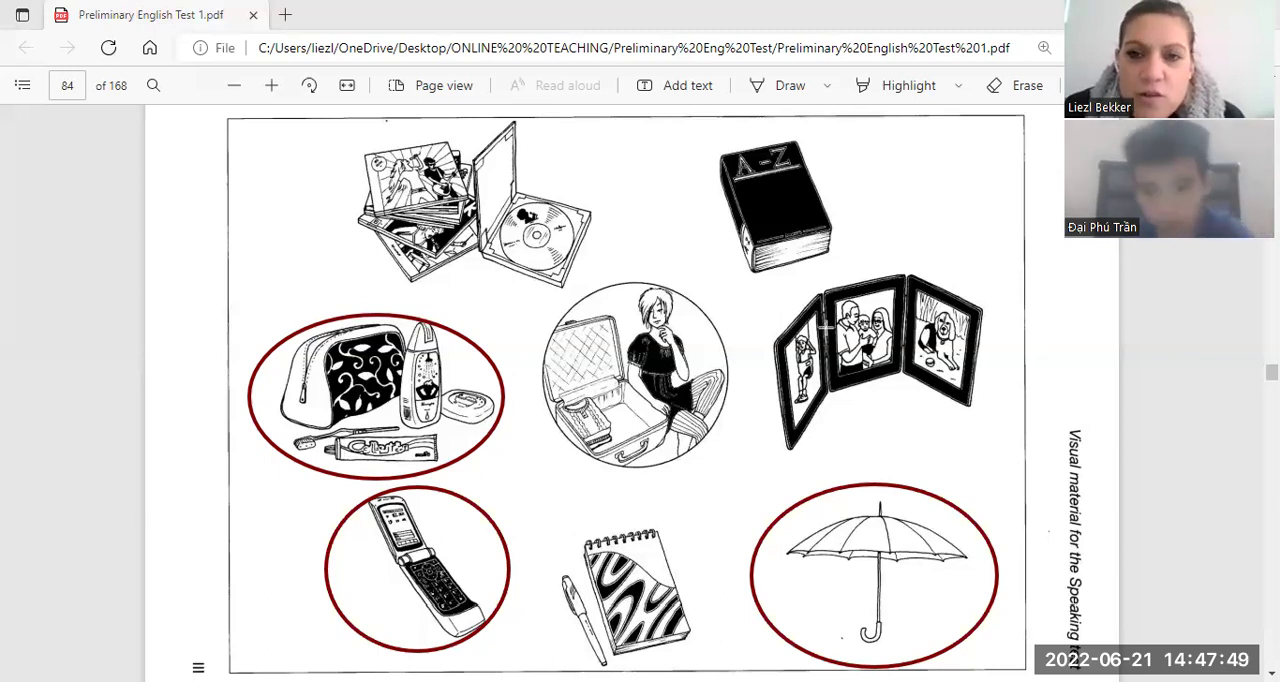
# - Cross out the photo frames, CDs and A-Z dictionary, and circle the notepad and pen
pyautogui.moveTo(778, 288); pyautogui.dragTo(965, 390)
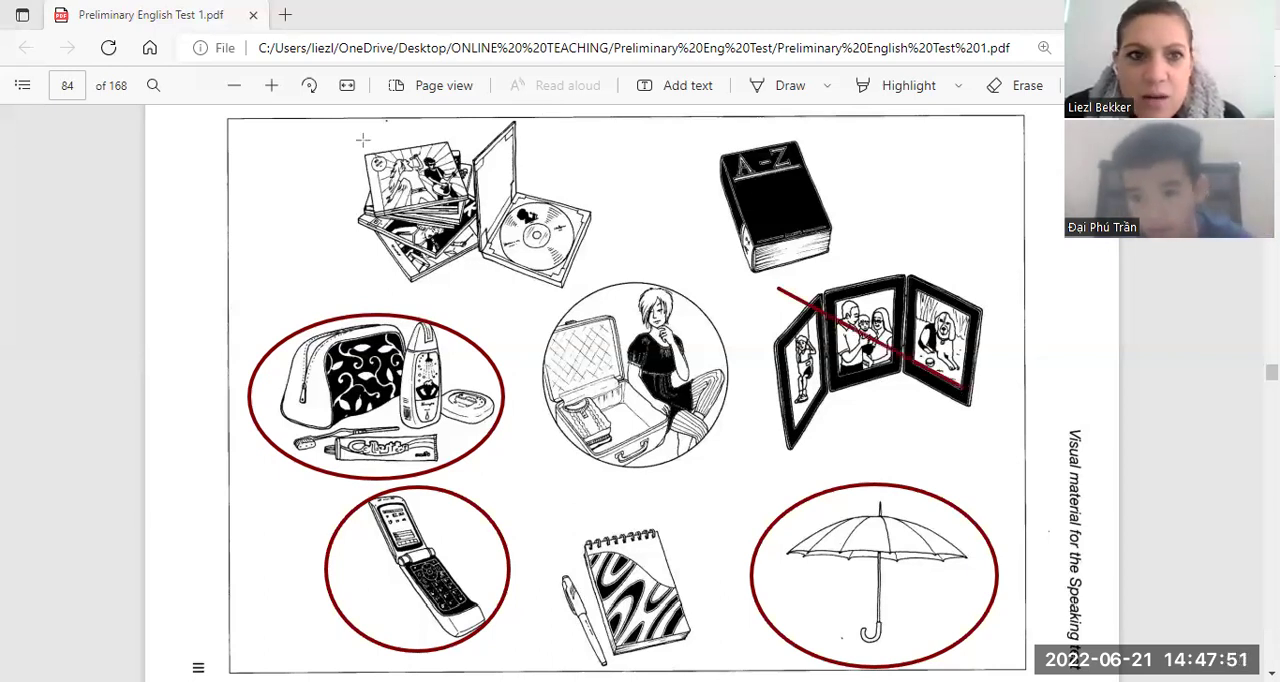
pyautogui.moveTo(328, 128); pyautogui.dragTo(578, 270)
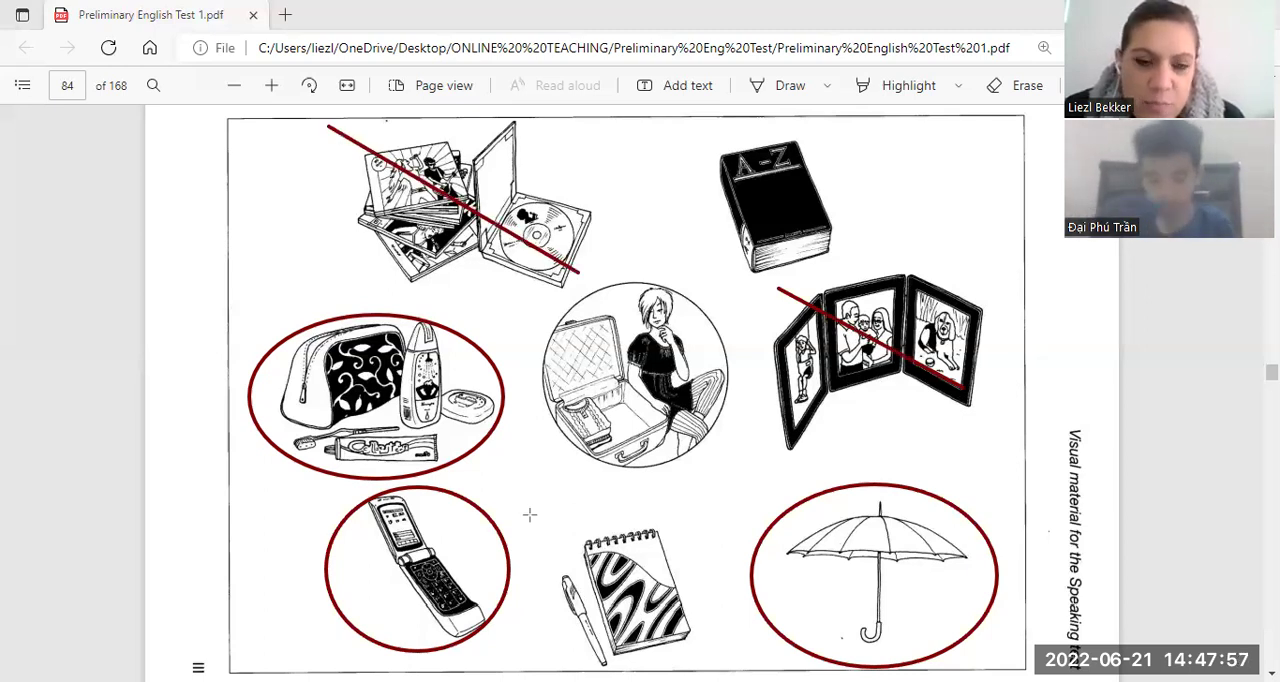
pyautogui.moveTo(530, 515); pyautogui.dragTo(530, 520)
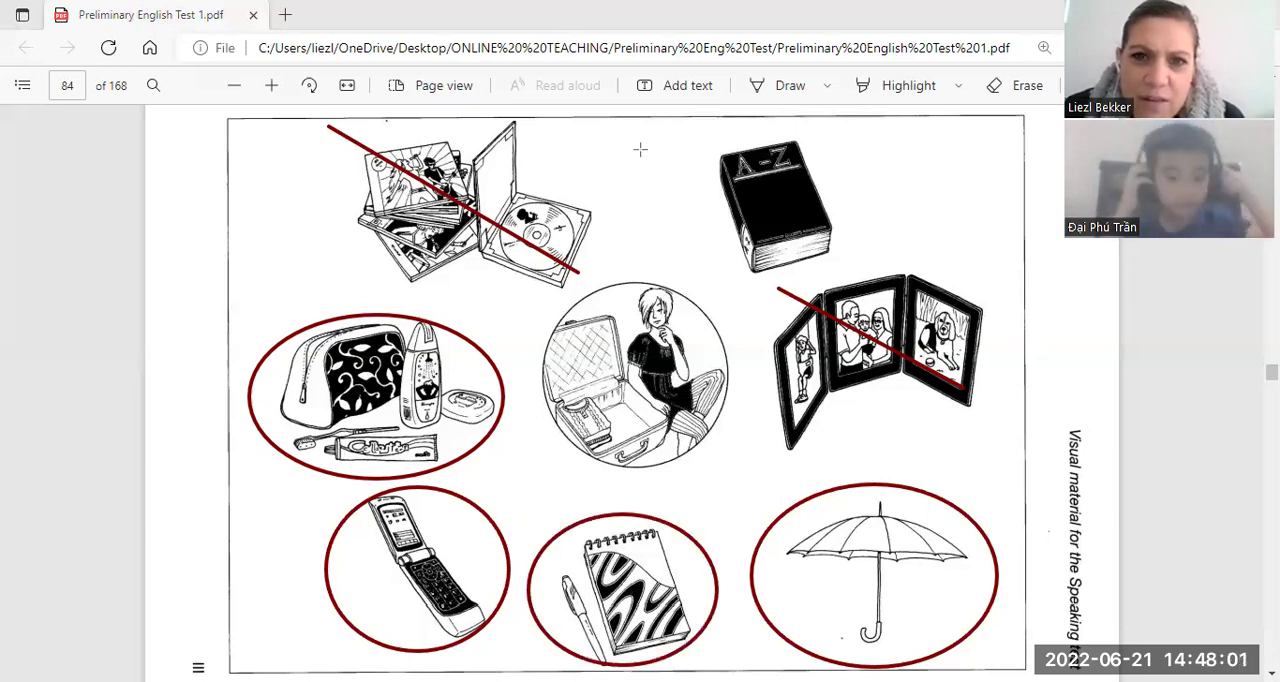
pyautogui.moveTo(697, 148); pyautogui.dragTo(850, 238)
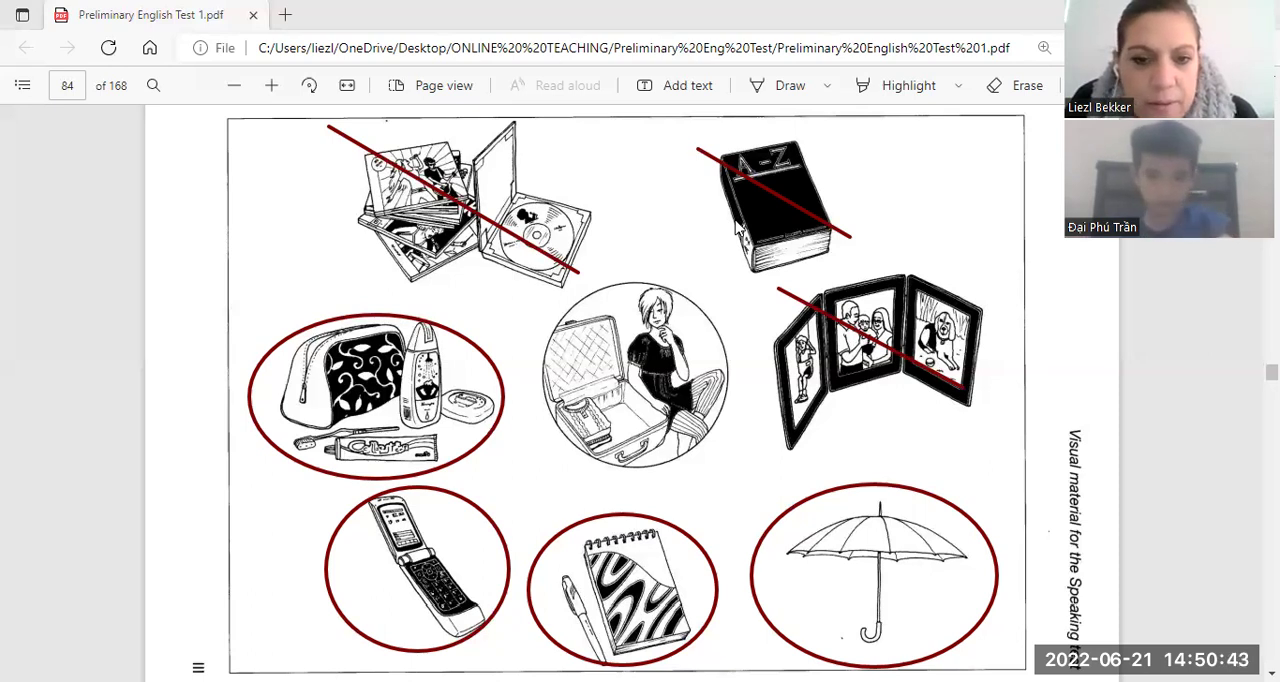
pyautogui.scroll(-5, 738, 228)
pyautogui.scroll(-3, 600, 350)
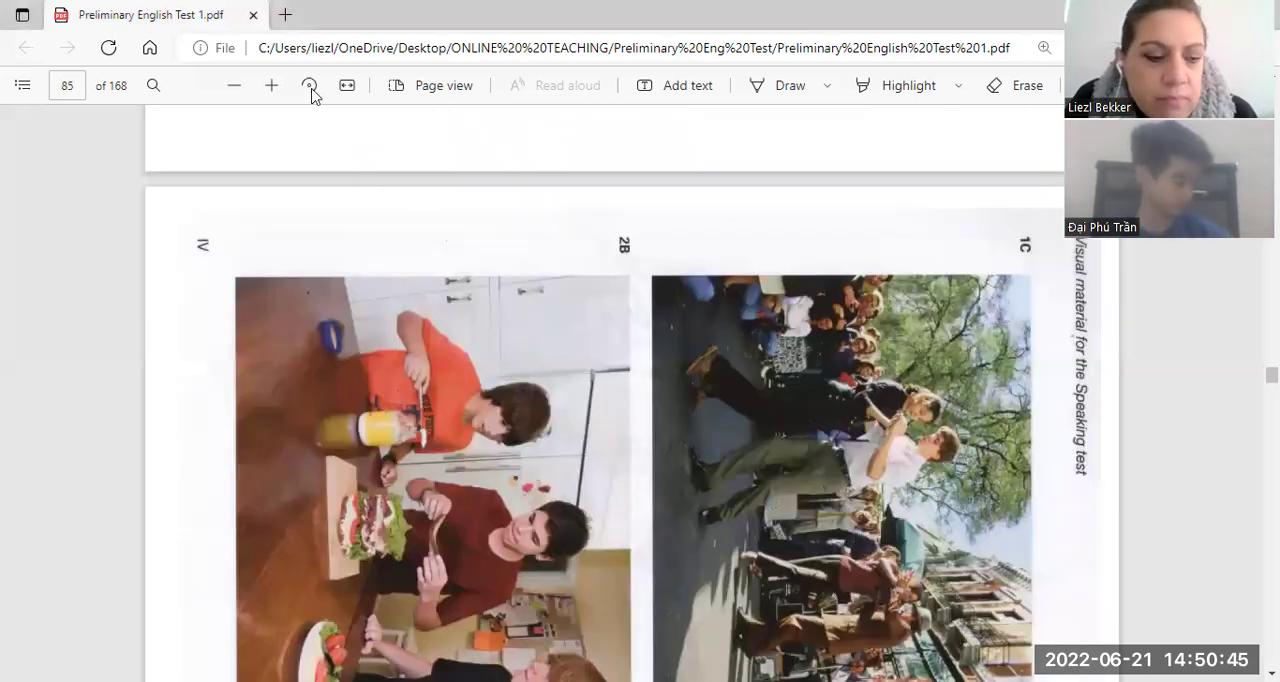
# - Rotate page 85 three quarter turns toward upright
pyautogui.click(310, 86)
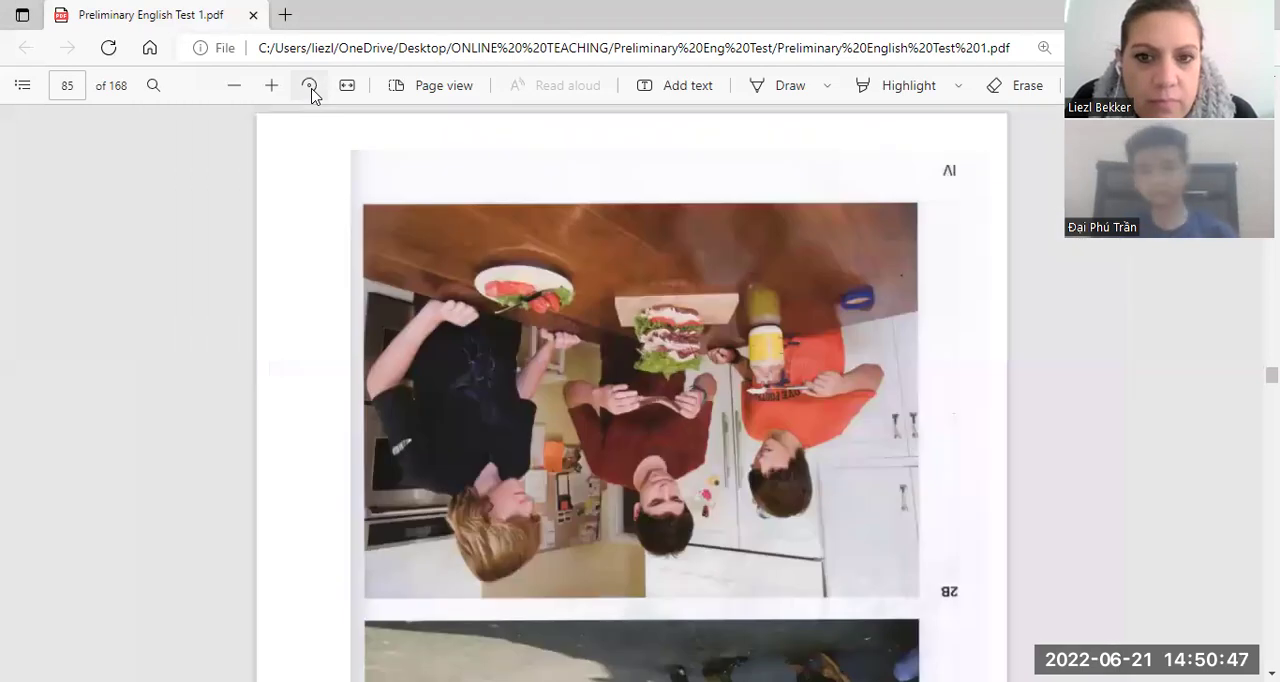
pyautogui.click(310, 86)
pyautogui.click(310, 86)
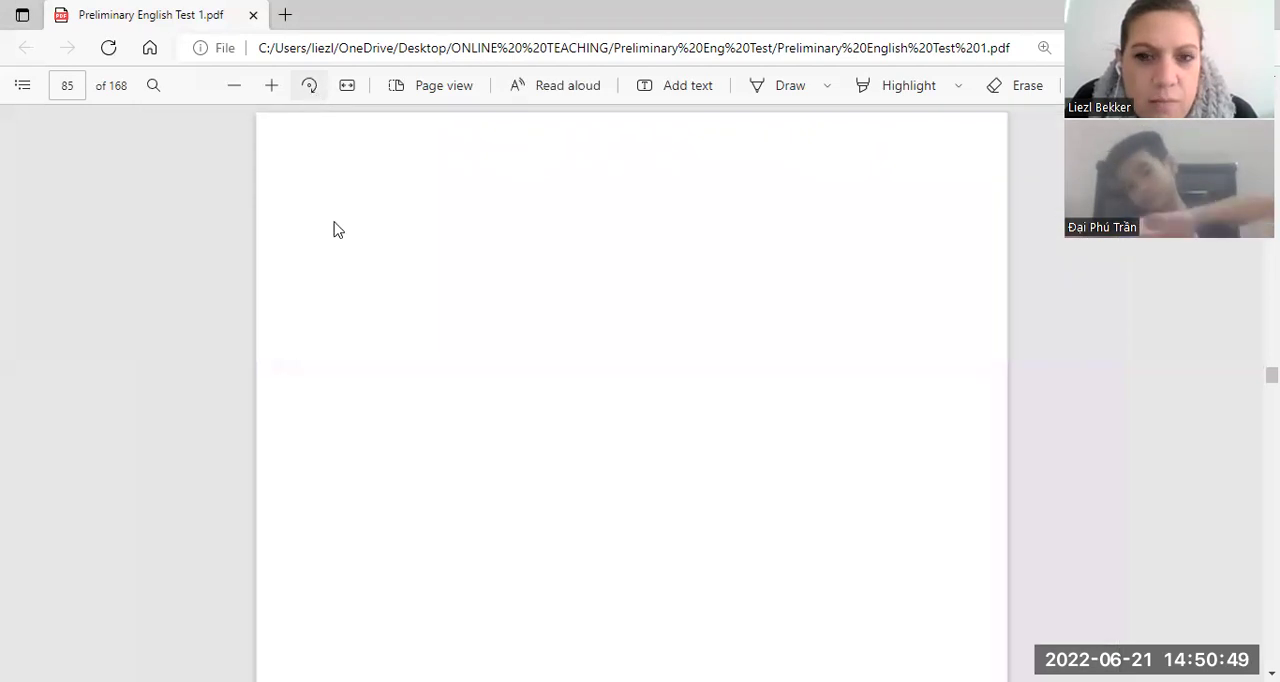